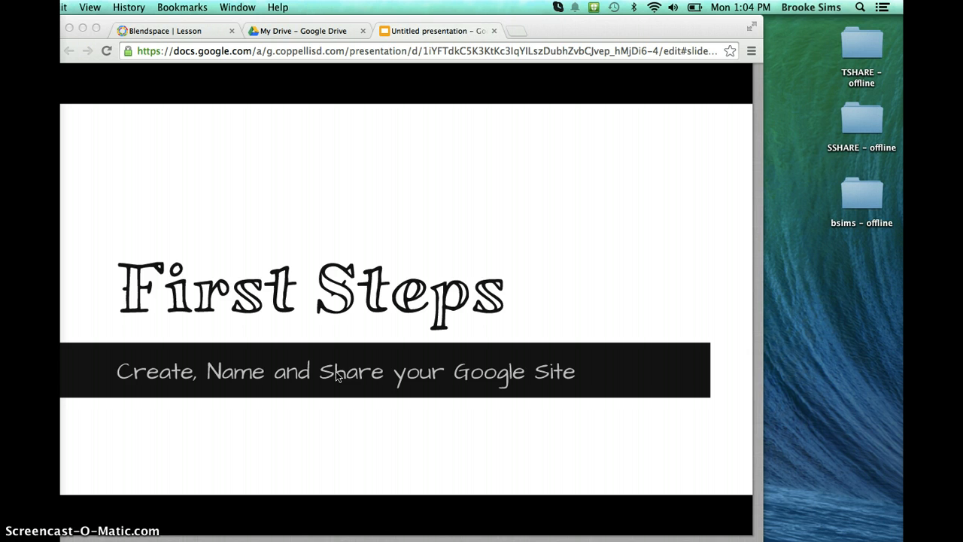
# Open sites.google.com in a new browser tab.
pyautogui.click(516, 31)
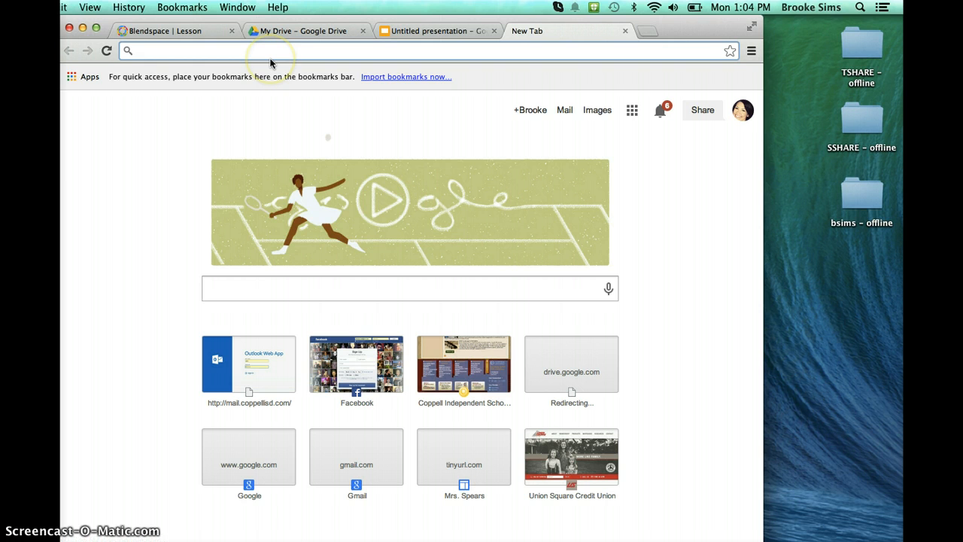
pyautogui.click(323, 294)
pyautogui.write('sites.g')
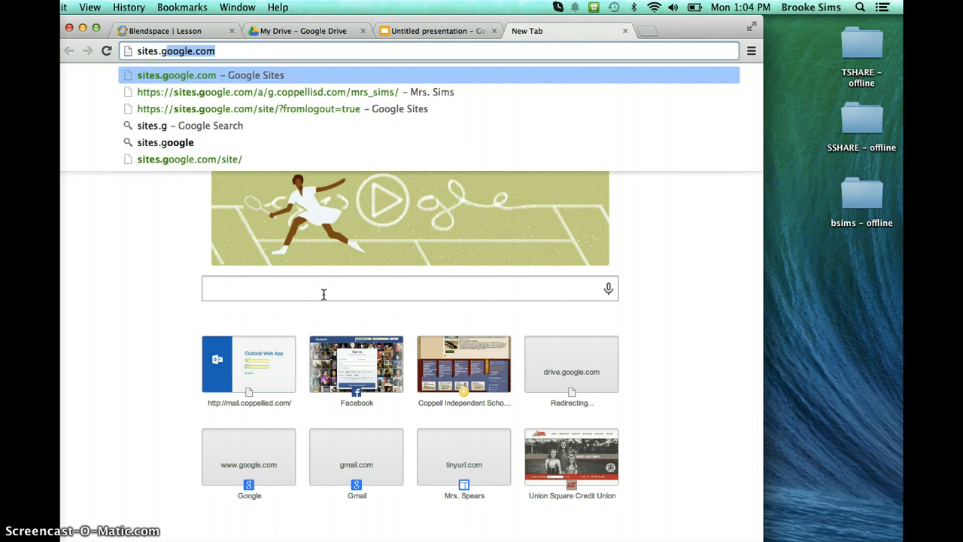
pyautogui.write('oogle.com')
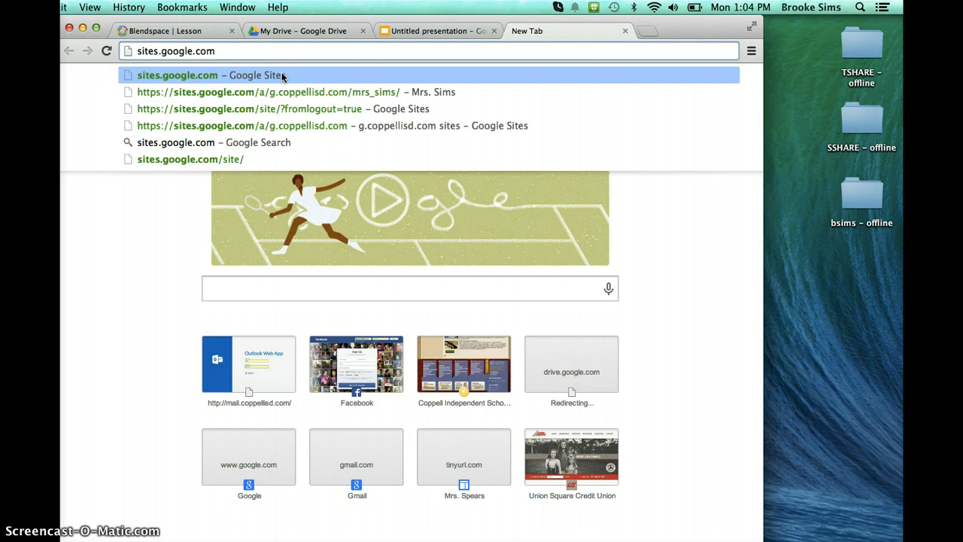
pyautogui.click(277, 49)
pyautogui.press('Return')
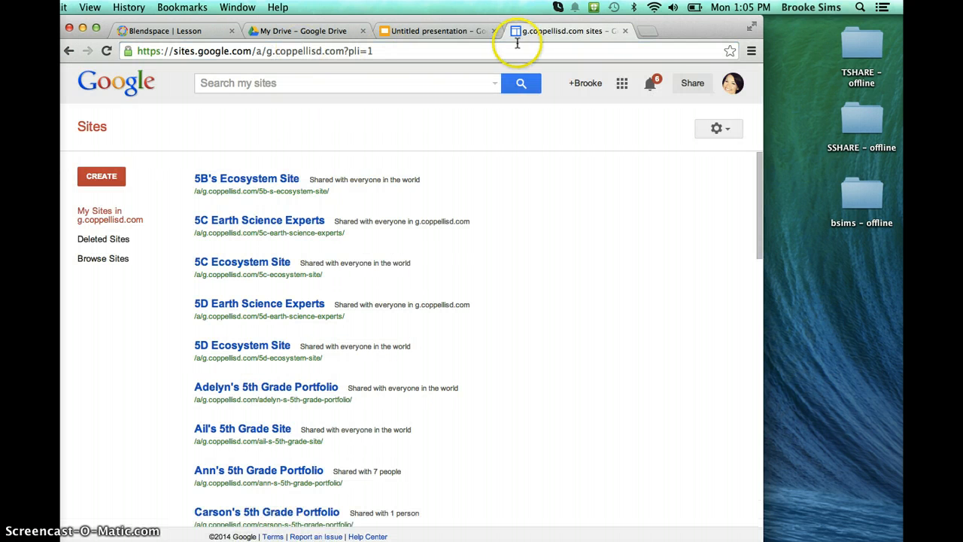
# Sign out of the current Google account from the Sites list.
pyautogui.click(732, 84)
pyautogui.click(705, 242)
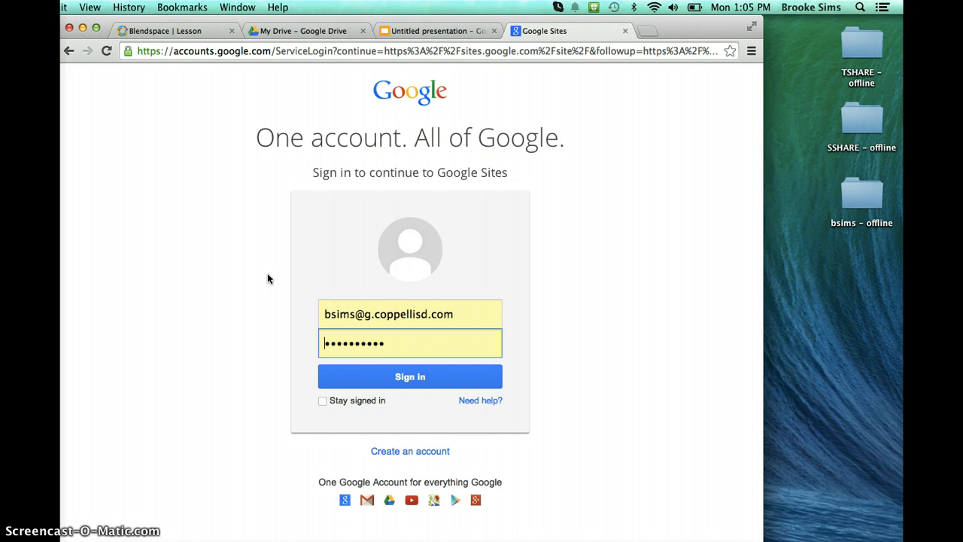
# Replace the prefilled address in the sign-in form with a student-style school e-mail and move on to the password field.
pyautogui.click(477, 325)
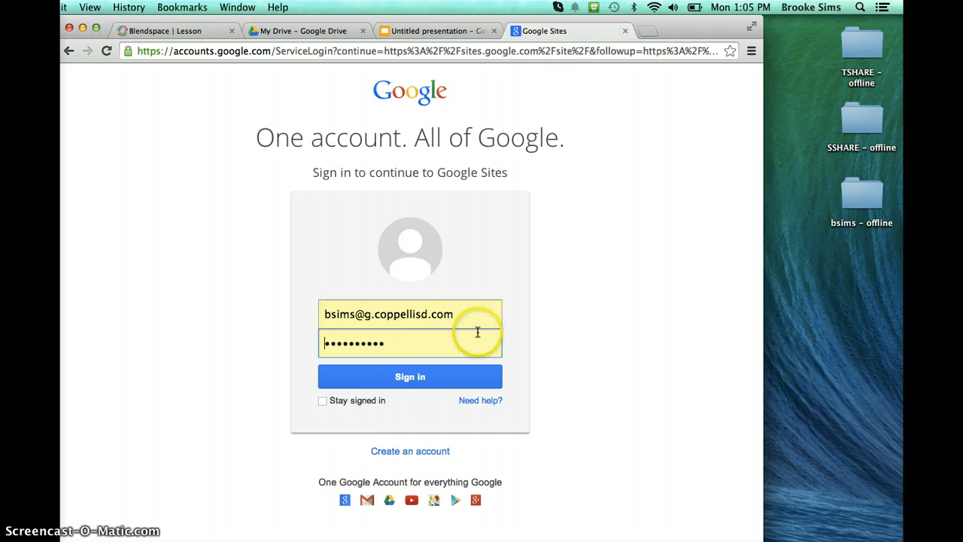
pyautogui.doubleClick(480, 320)
pyautogui.click(480, 320)
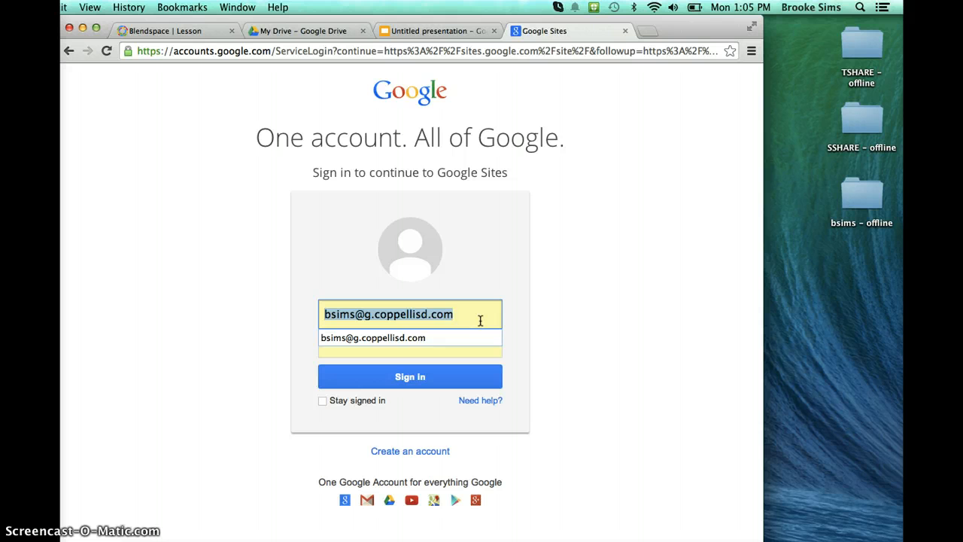
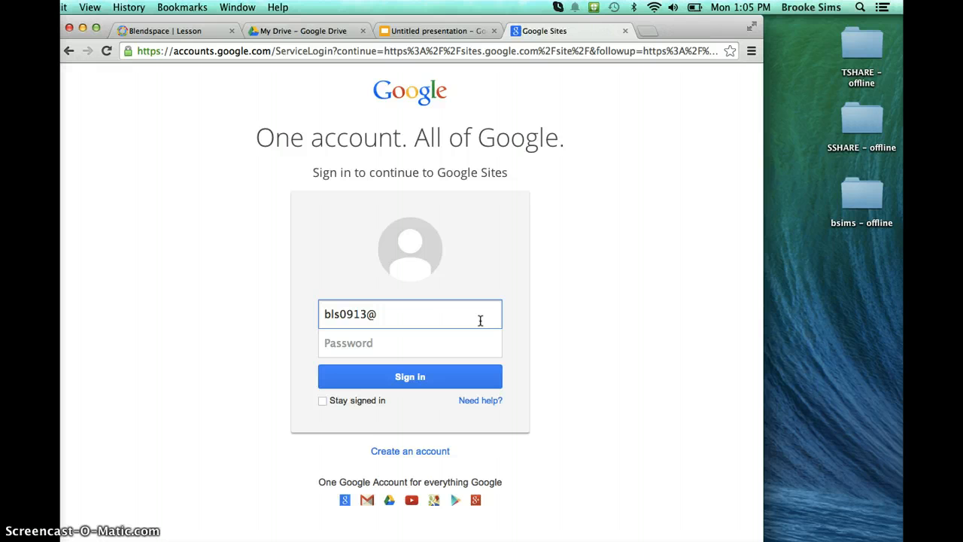
pyautogui.click(480, 320)
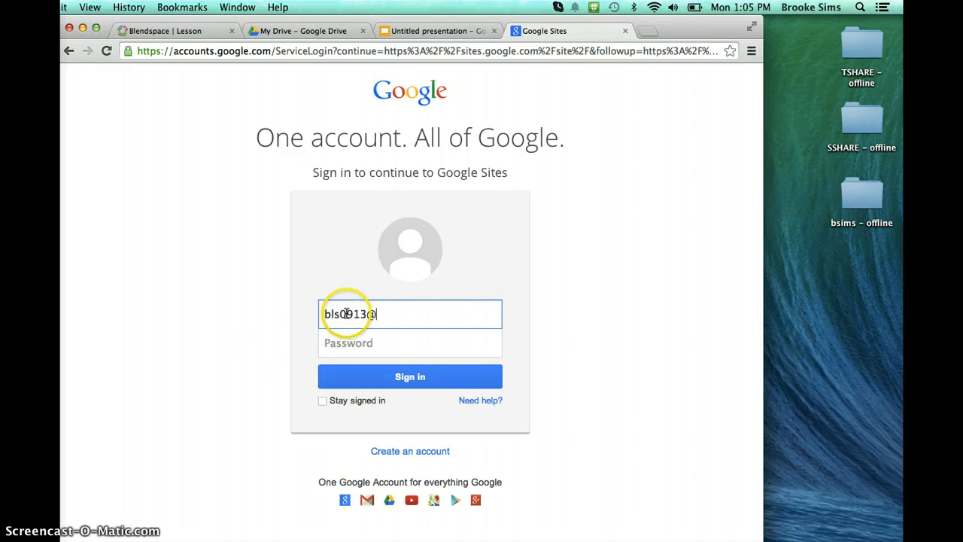
pyautogui.write('g.')
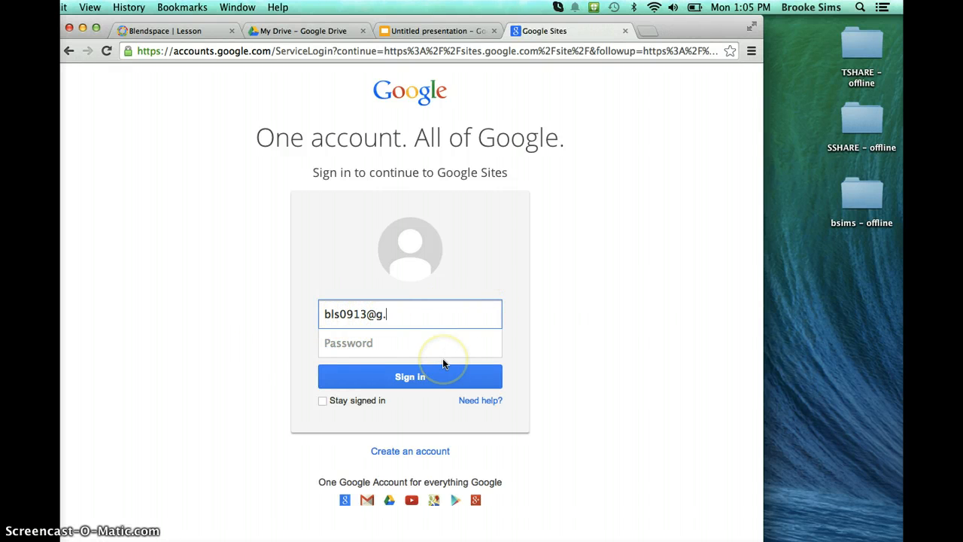
pyautogui.write('coppellisd.com')
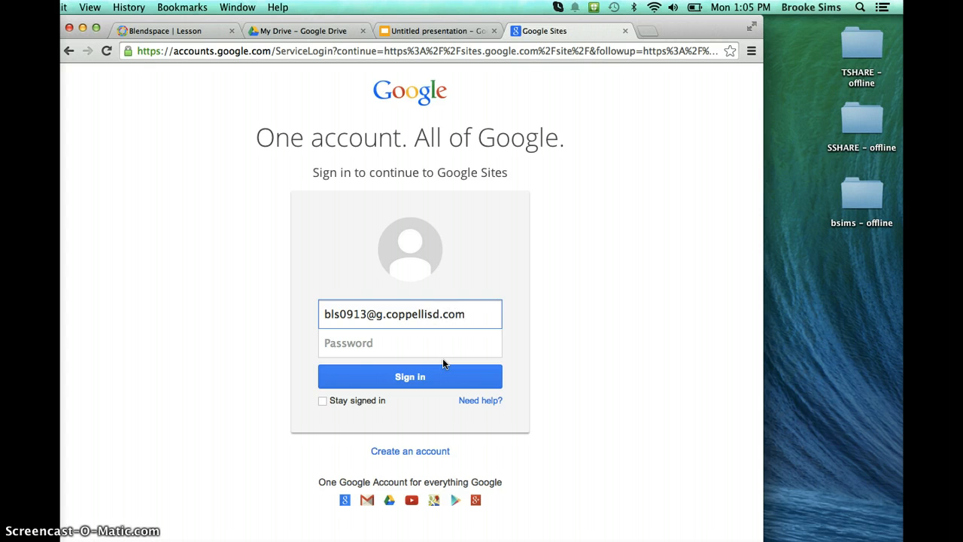
pyautogui.press('Tab')
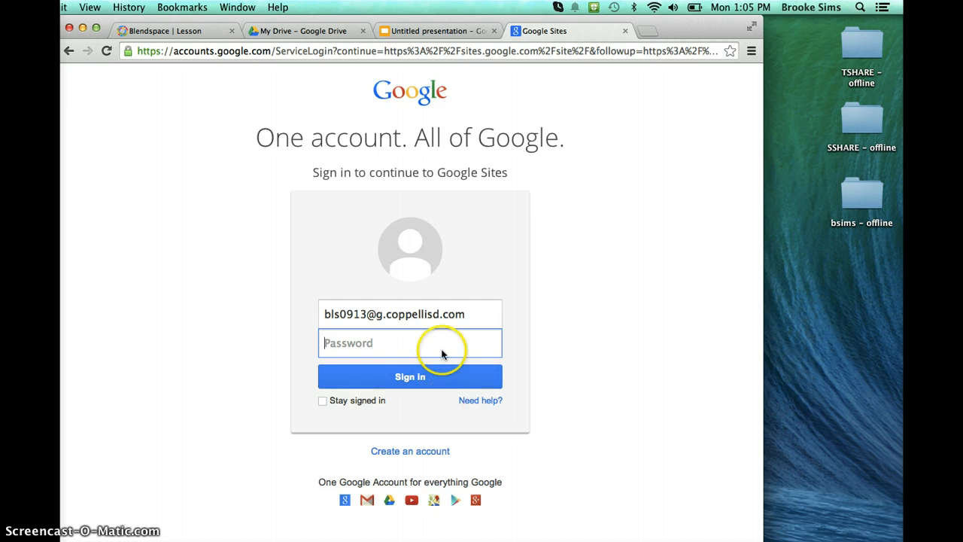
# Replace the address with the saved account's e-mail and sign in to Google Sites using its stored password.
pyautogui.click(473, 318)
pyautogui.tripleClick(318, 319)
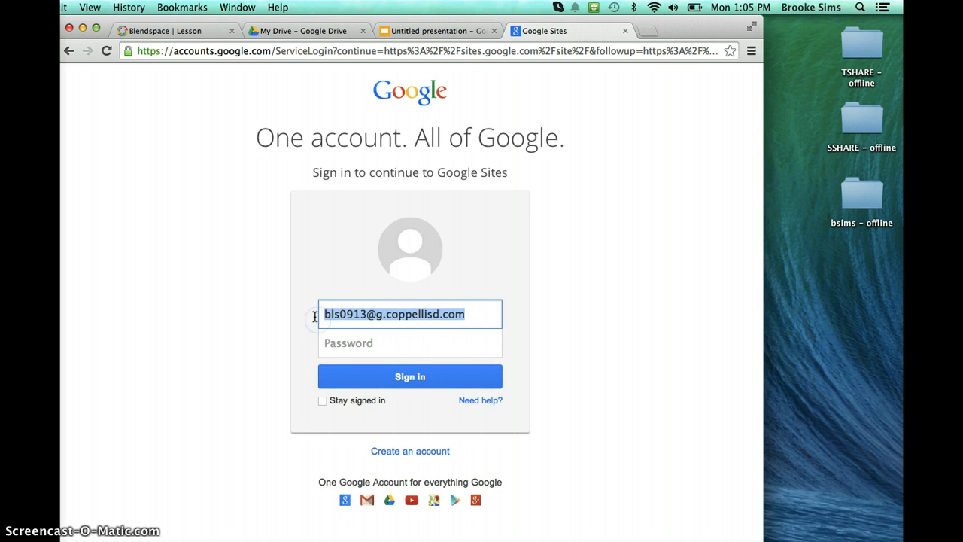
pyautogui.press('BackSpace')
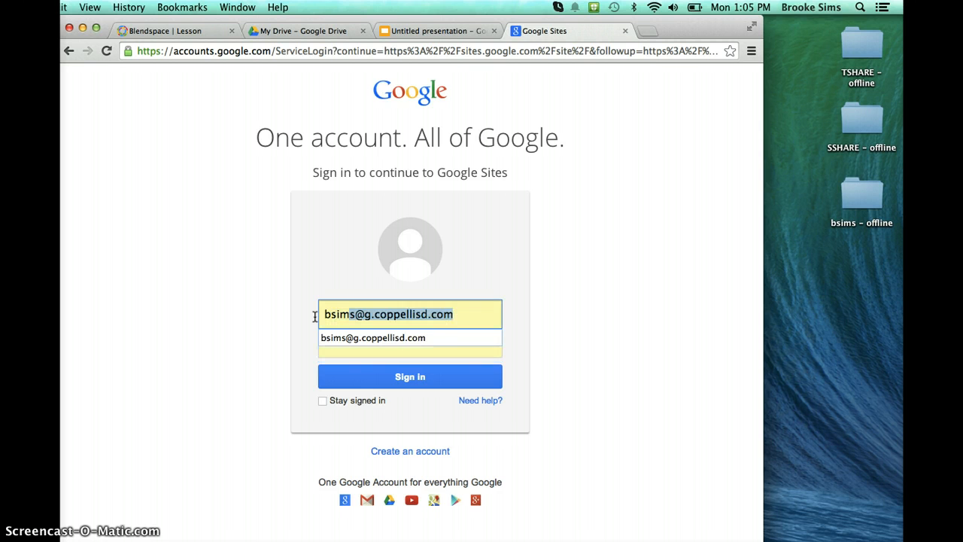
pyautogui.press('Tab')
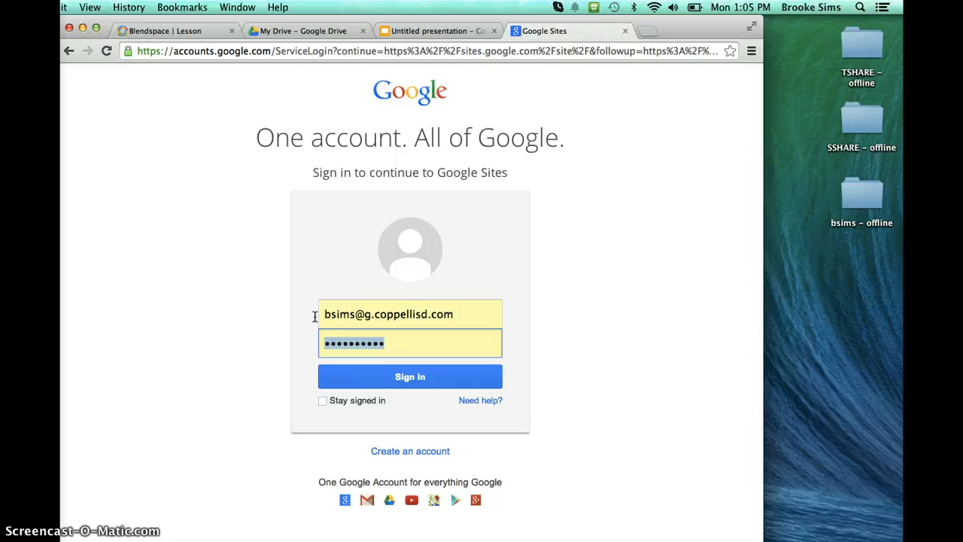
pyautogui.click(435, 377)
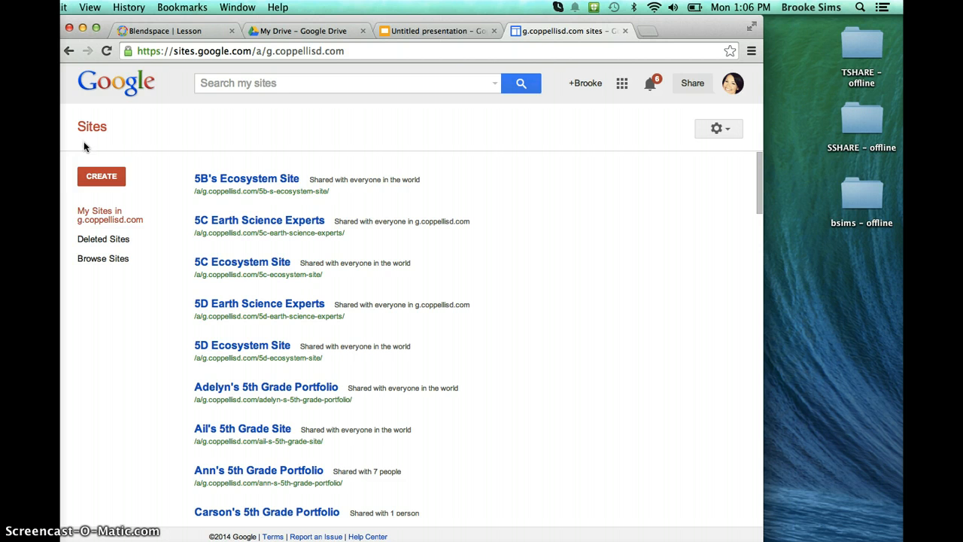
# Start a new site and name it with the owner's first name and last initial followed by "4th Grade Learning Portfolio".
pyautogui.click(88, 173)
pyautogui.click(94, 176)
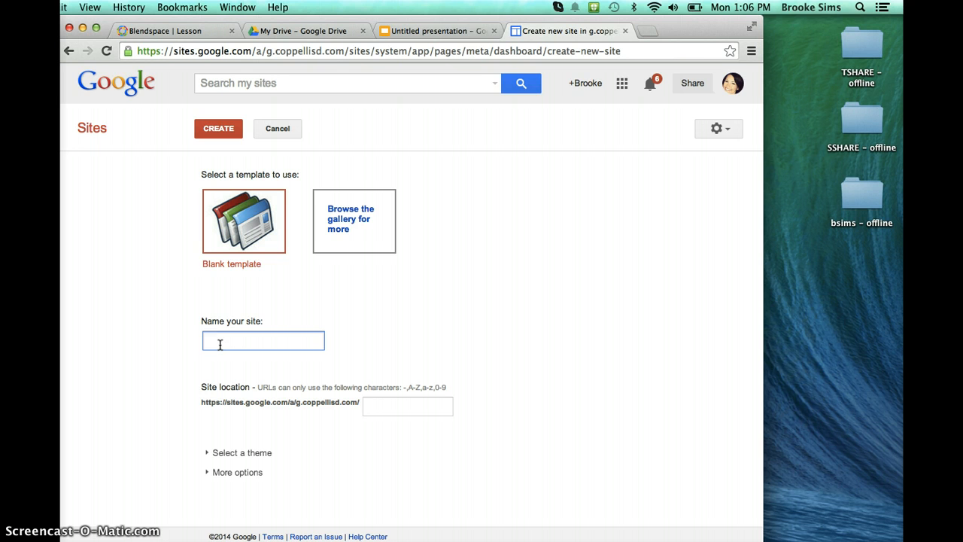
pyautogui.write('Brooke S. 4th Grade')
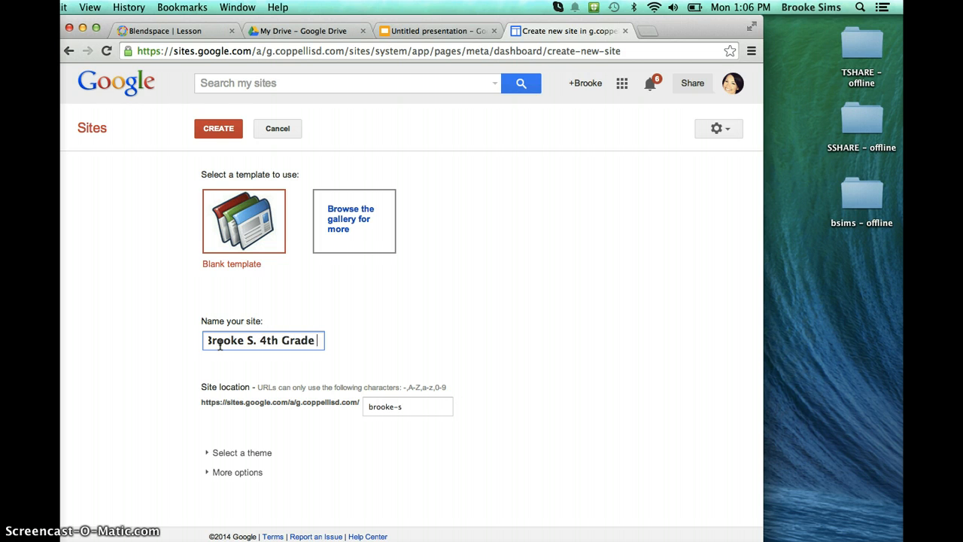
pyautogui.write(' Learning Pr')
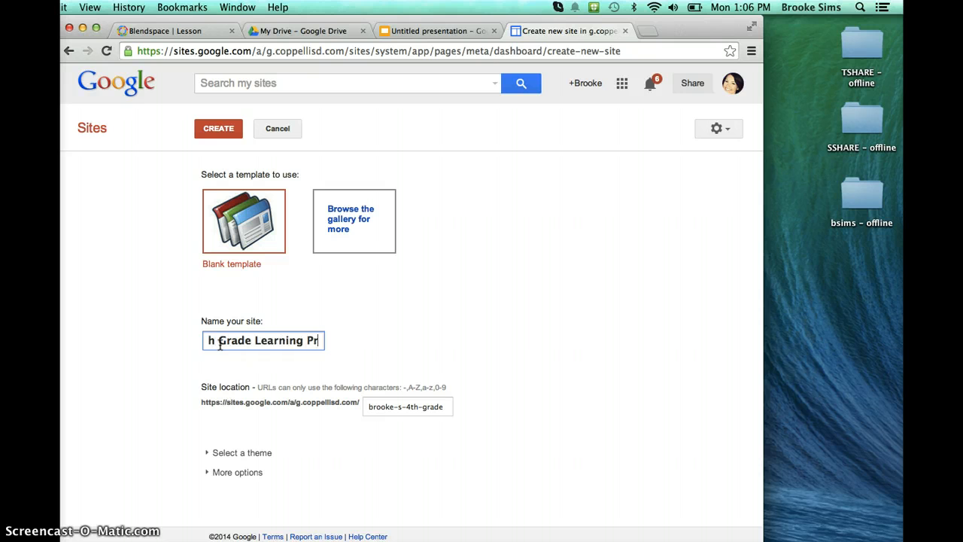
pyautogui.write('o')
pyautogui.press('BackSpace')
pyautogui.press('BackSpace')
pyautogui.write('ort')
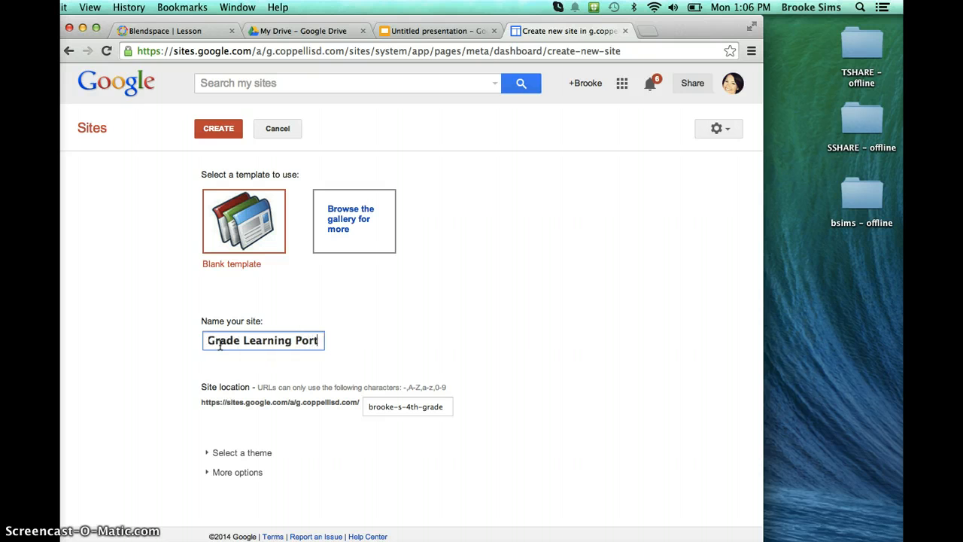
pyautogui.write('folio')
pyautogui.press('Tab')
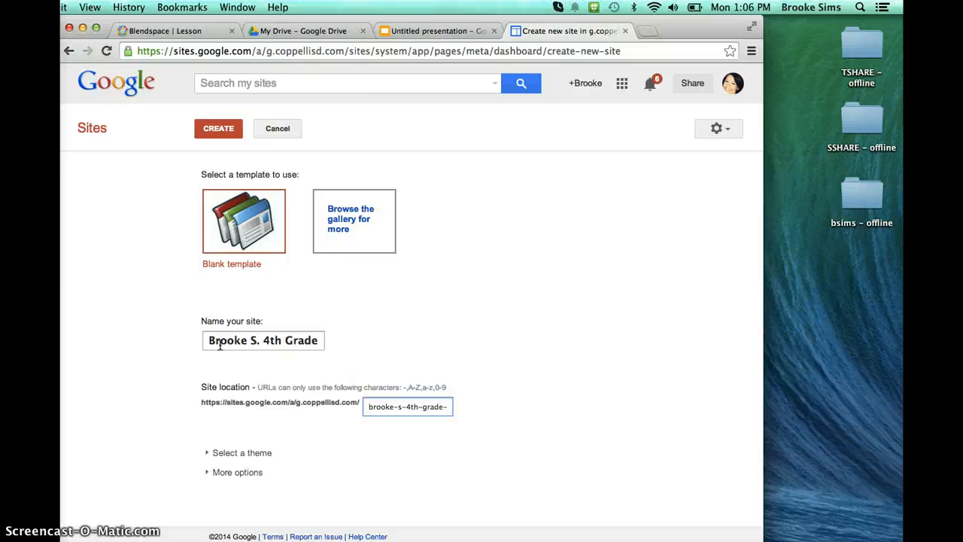
# Expand the site themes and select the Ember theme.
pyautogui.scroll(-1, 140, 388)
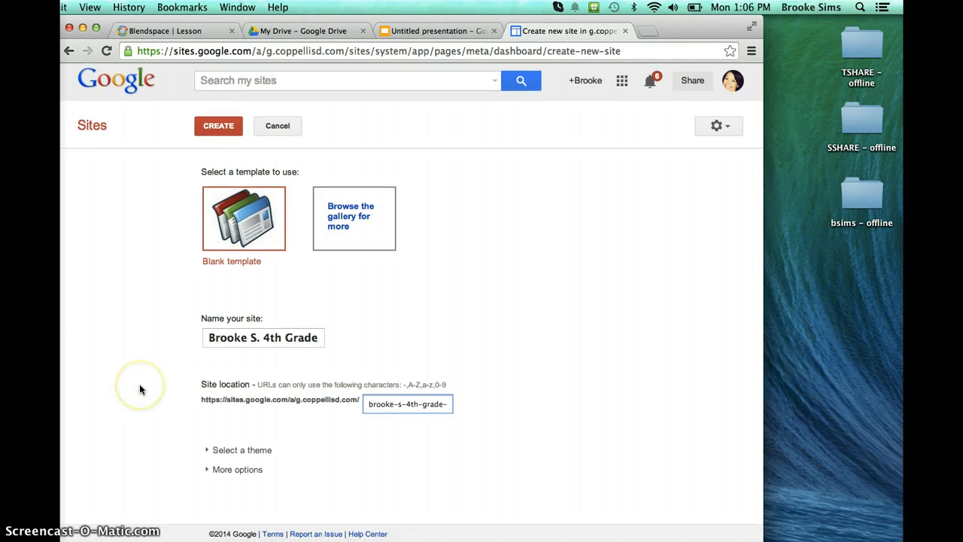
pyautogui.click(208, 454)
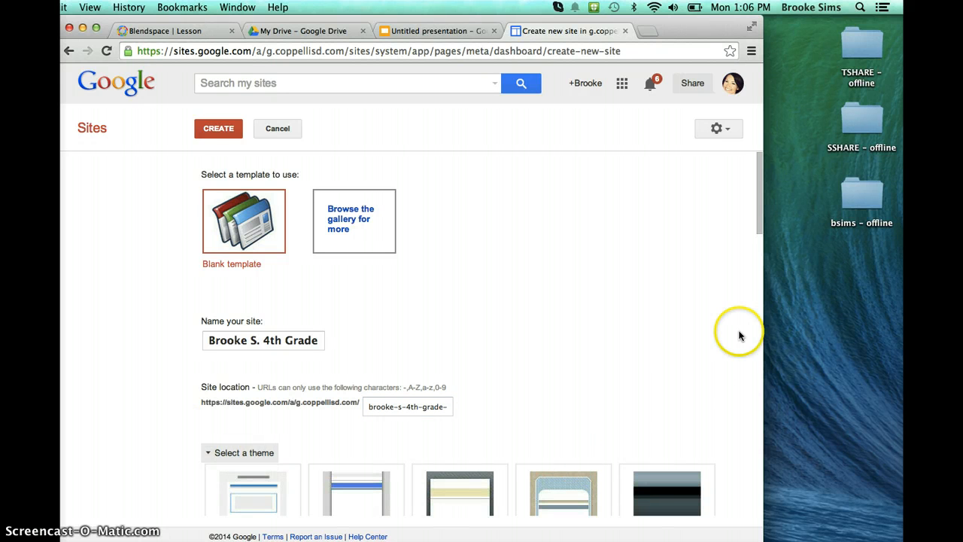
pyautogui.moveTo(757, 217); pyautogui.dragTo(758, 297)
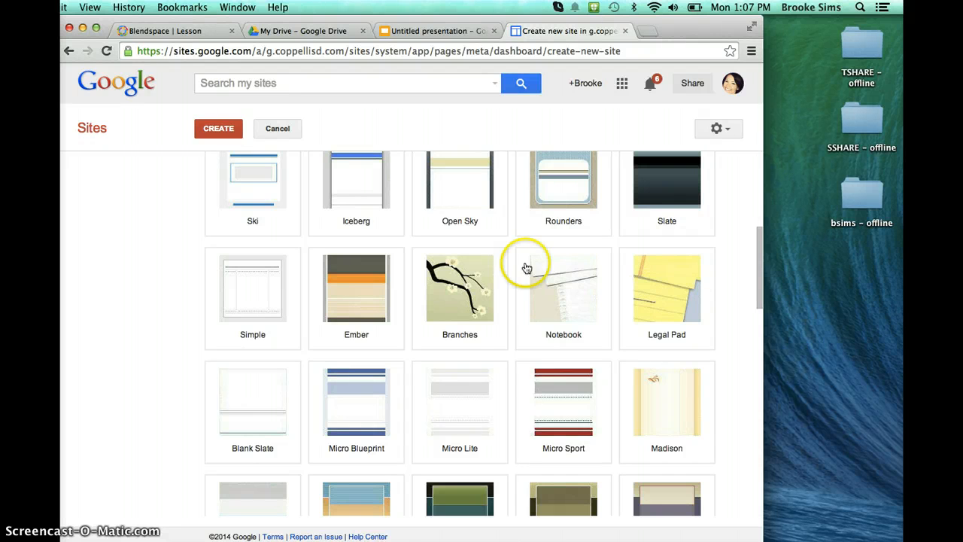
pyautogui.click(360, 288)
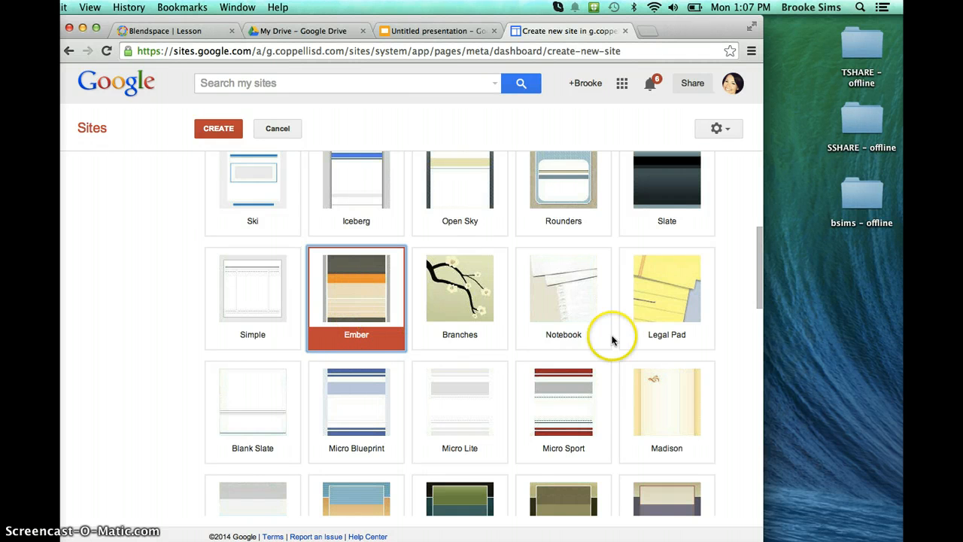
# Review the remaining themes, keep the Blank template selected, and create the site.
pyautogui.moveTo(757, 278); pyautogui.dragTo(746, 519)
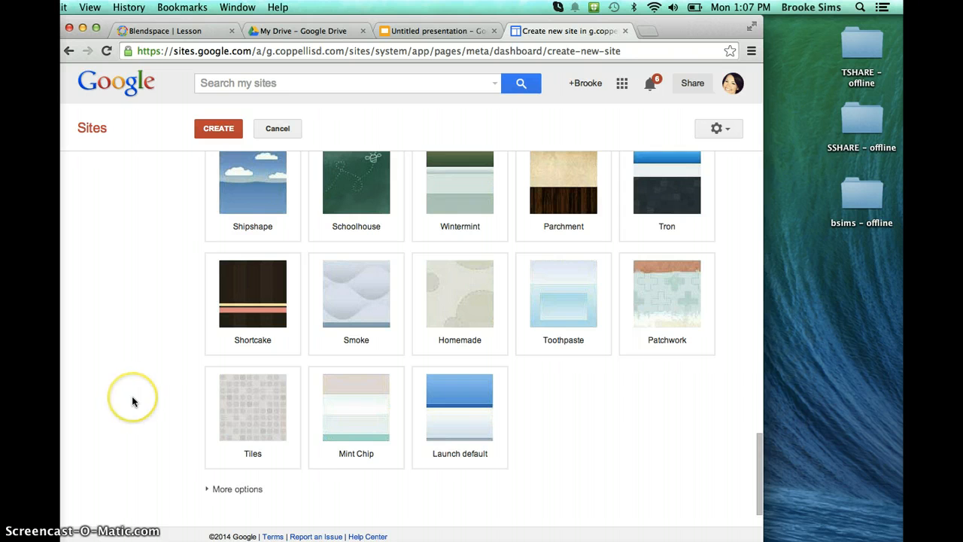
pyautogui.scroll(10, 132, 395)
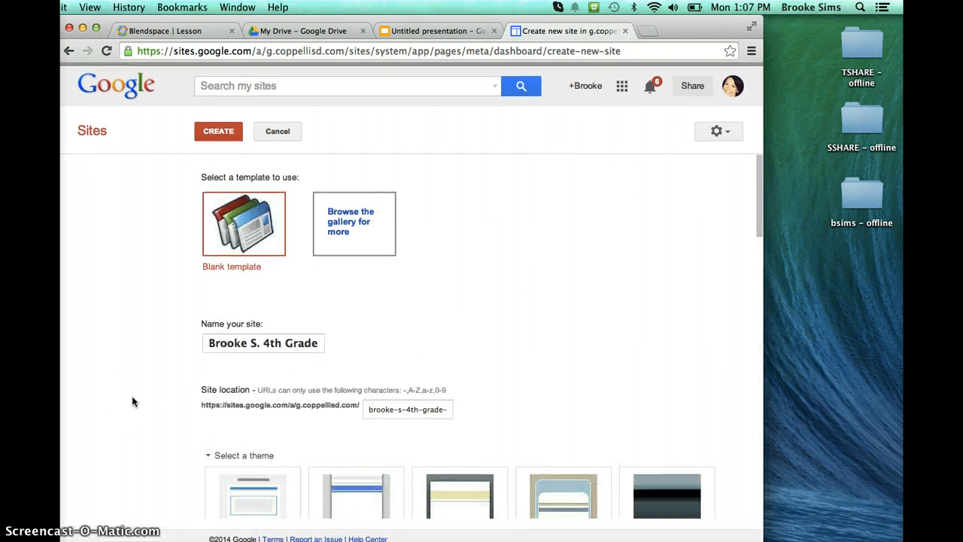
pyautogui.click(216, 238)
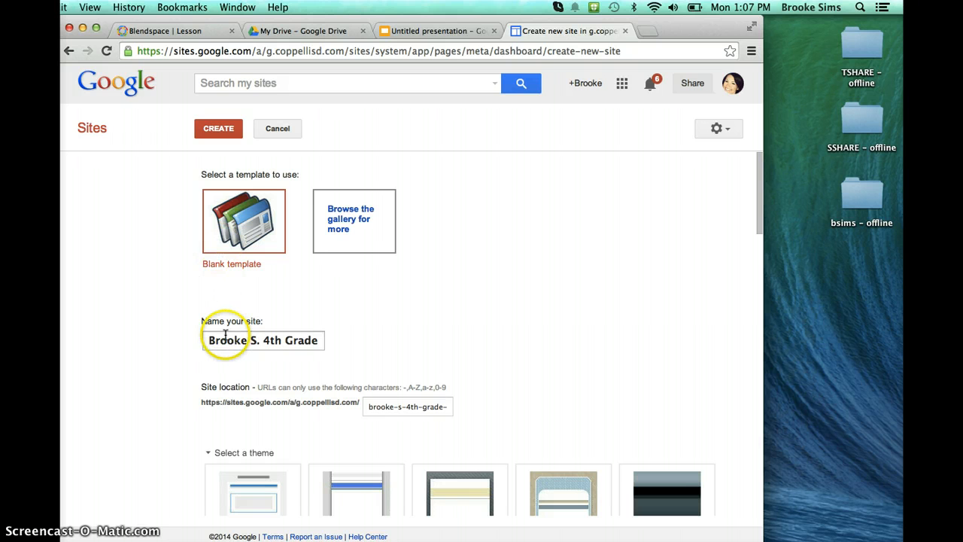
pyautogui.scroll(-5, 199, 468)
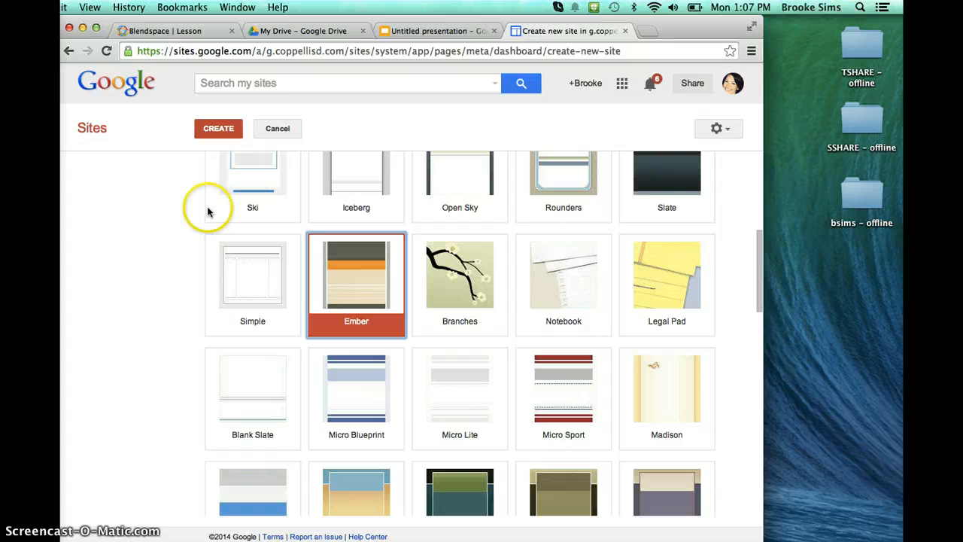
pyautogui.click(217, 129)
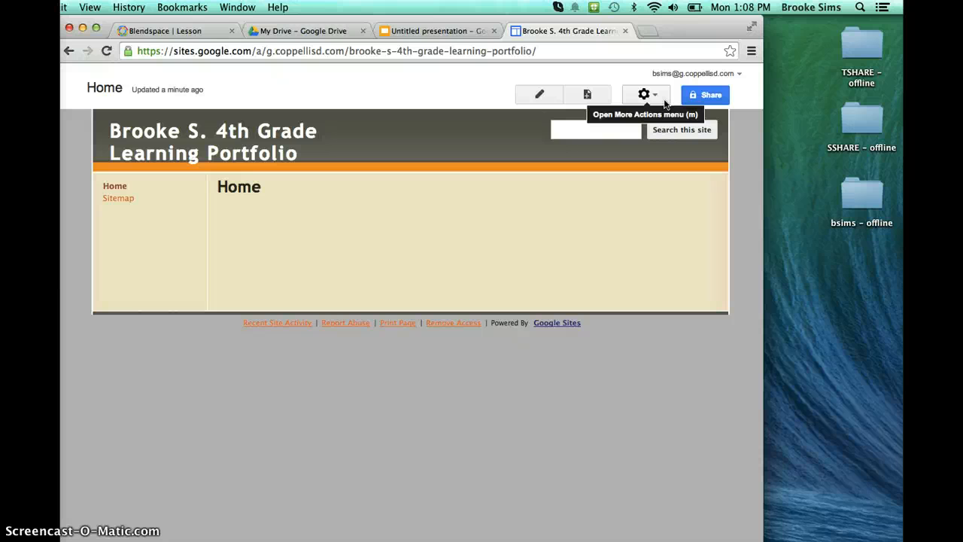
# Open the site's sharing settings and enter the collaborator's full name as a person to invite.
pyautogui.click(706, 95)
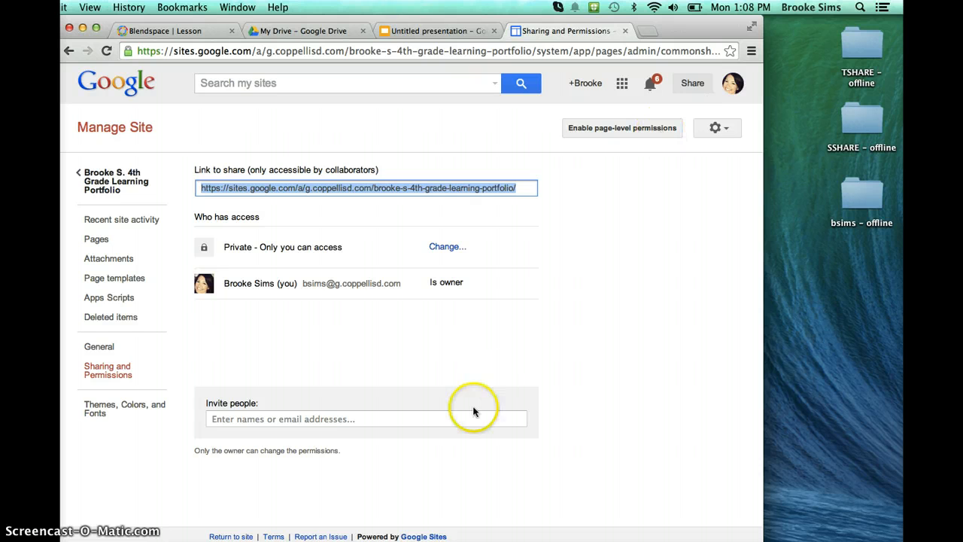
pyautogui.click(435, 418)
pyautogui.click(334, 419)
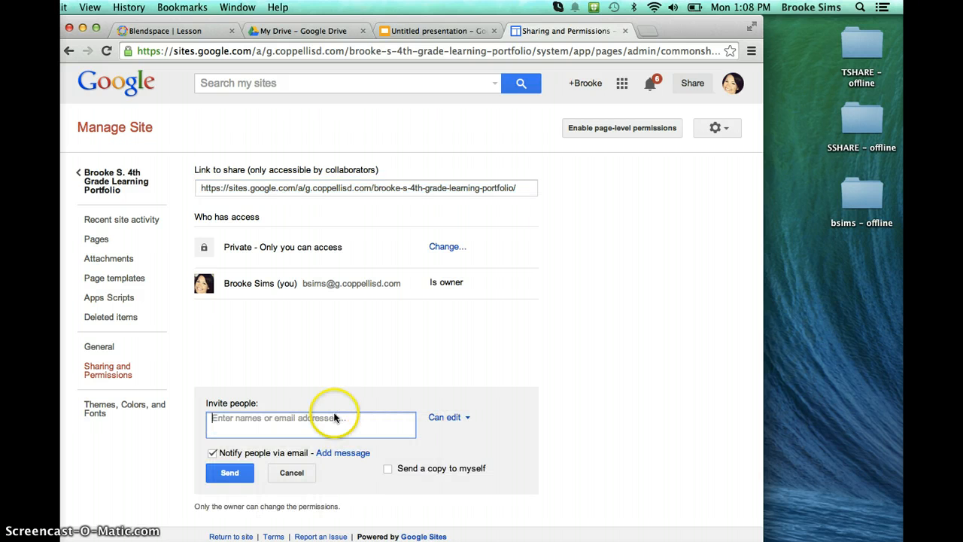
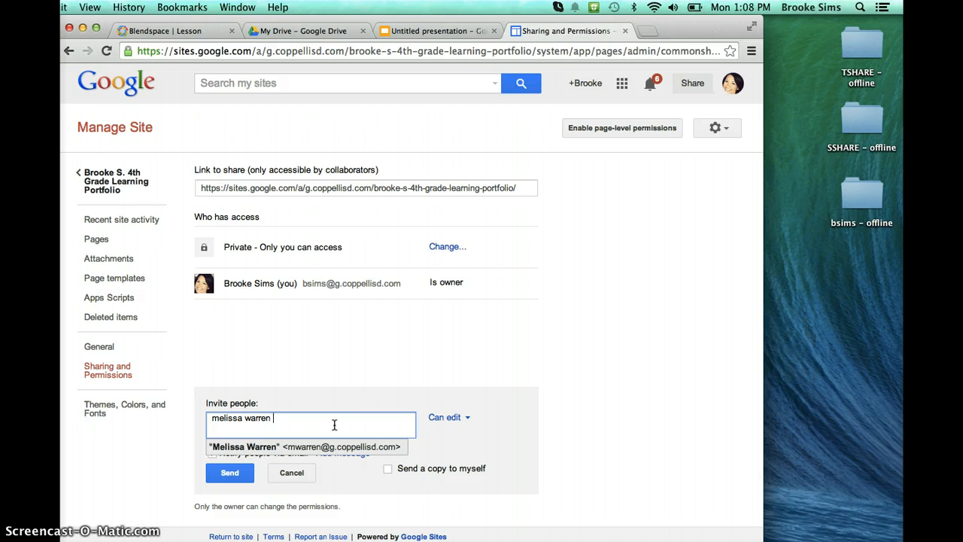
# Set the invitee's permission to Can view and fill in the collaborator's suggested e-mail contact.
pyautogui.click(466, 418)
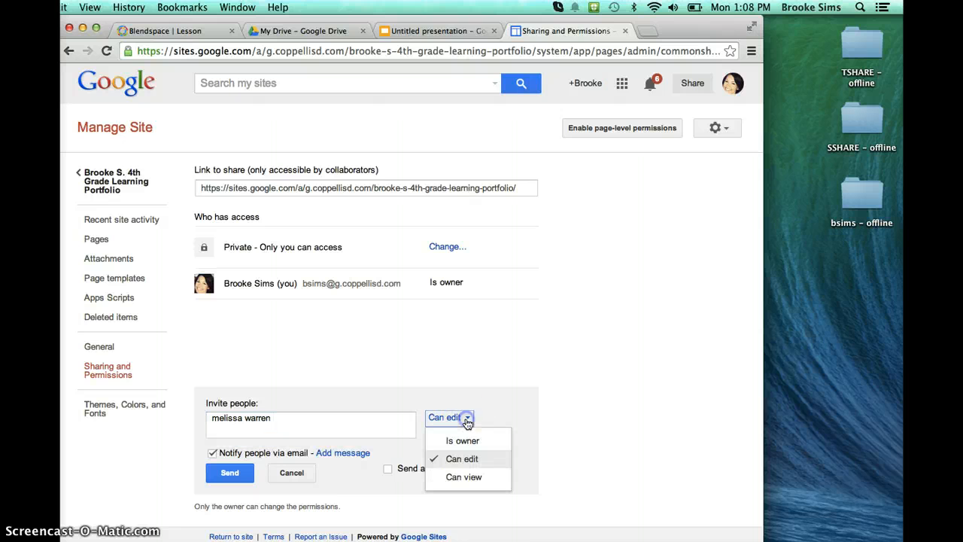
pyautogui.click(456, 478)
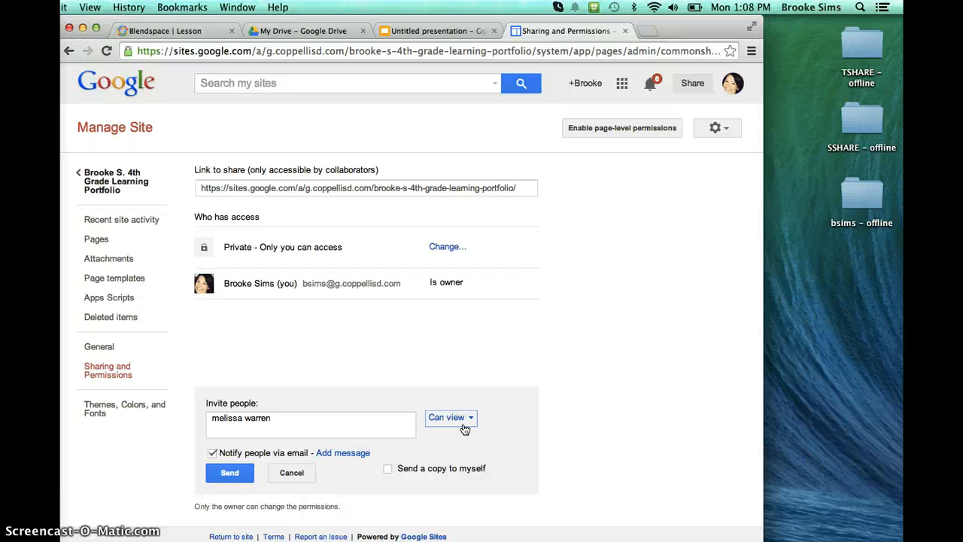
pyautogui.click(349, 429)
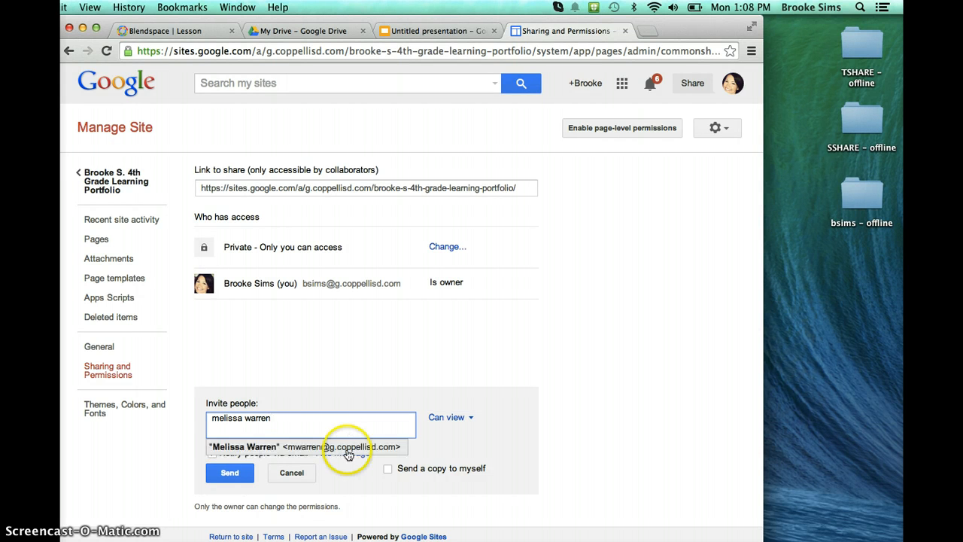
pyautogui.click(343, 447)
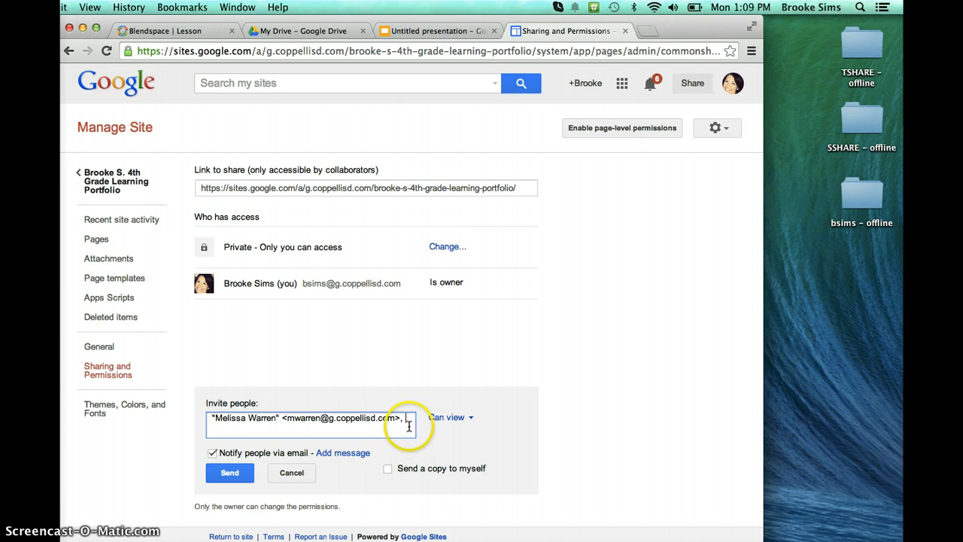
# Change the site's access from private to Anyone with the link and save the setting.
pyautogui.click(440, 250)
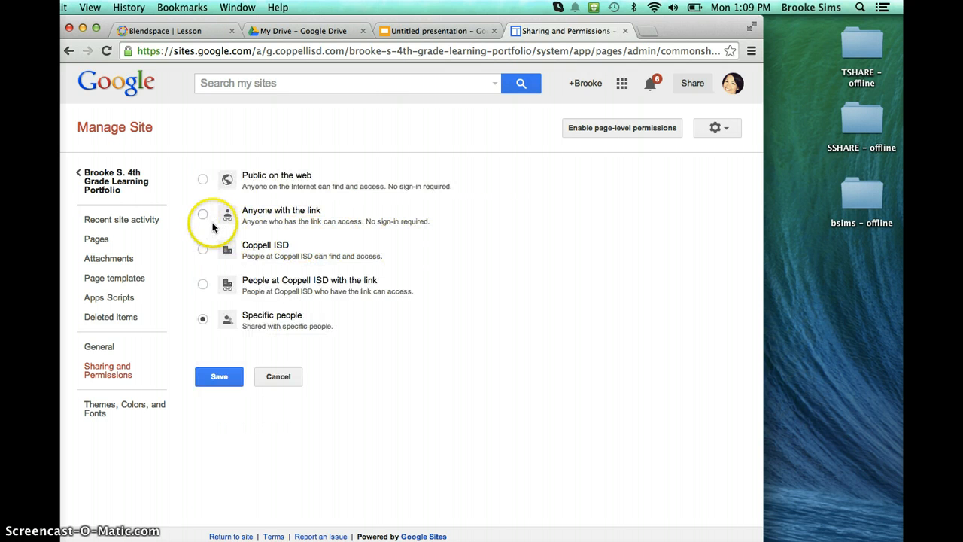
pyautogui.click(202, 216)
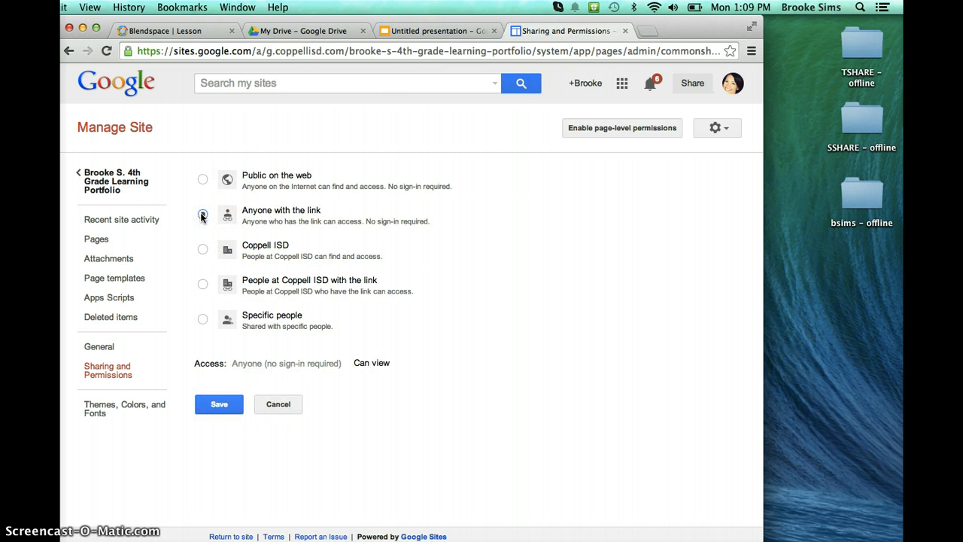
pyautogui.click(220, 407)
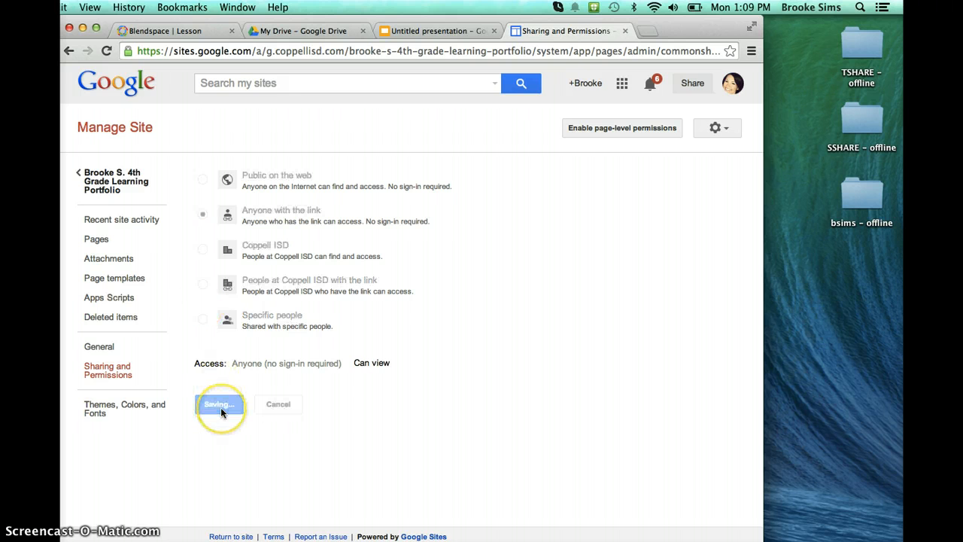